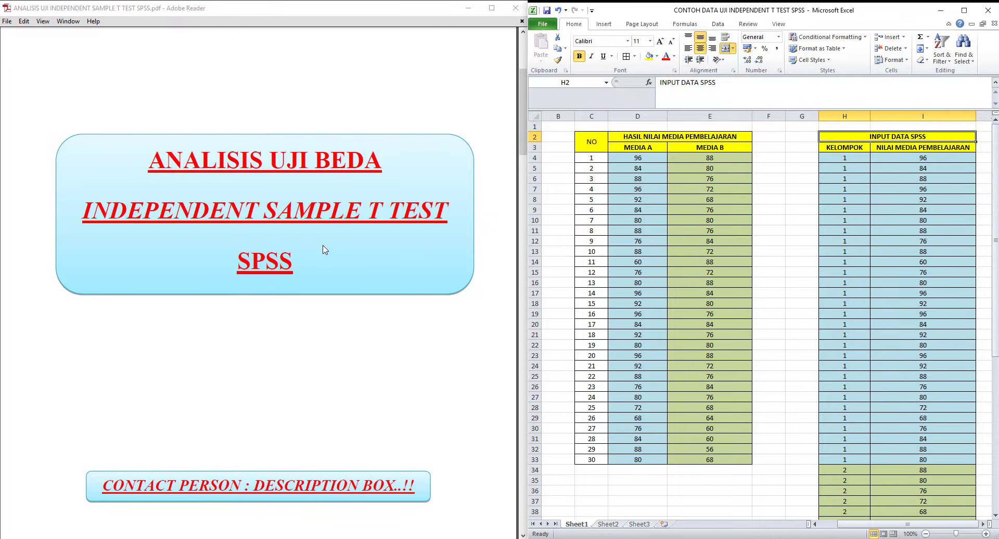
# - Read the PDF section on the basic concepts of the Independent Sample T Test
pyautogui.moveTo(523, 156); pyautogui.dragTo(520, 253)
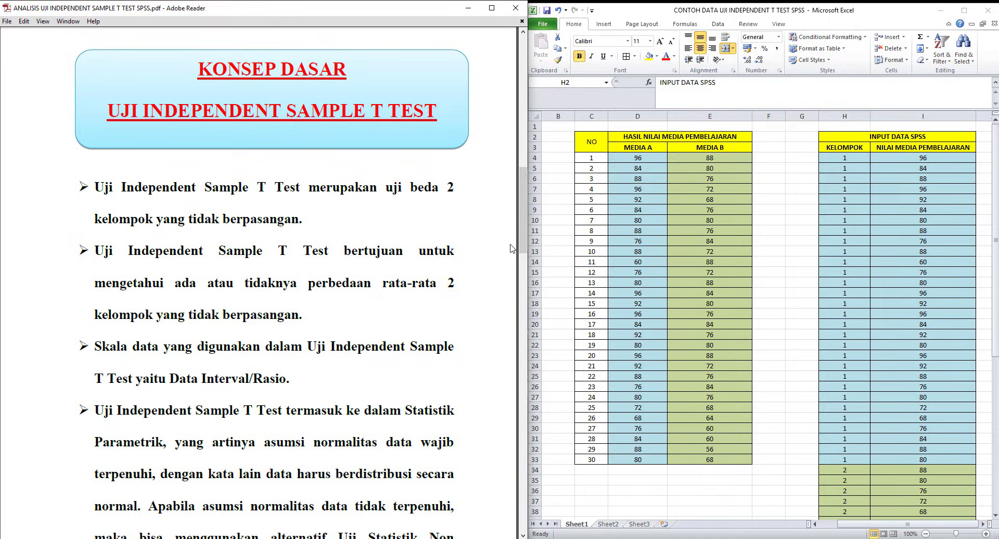
pyautogui.moveTo(523, 247); pyautogui.dragTo(523, 256)
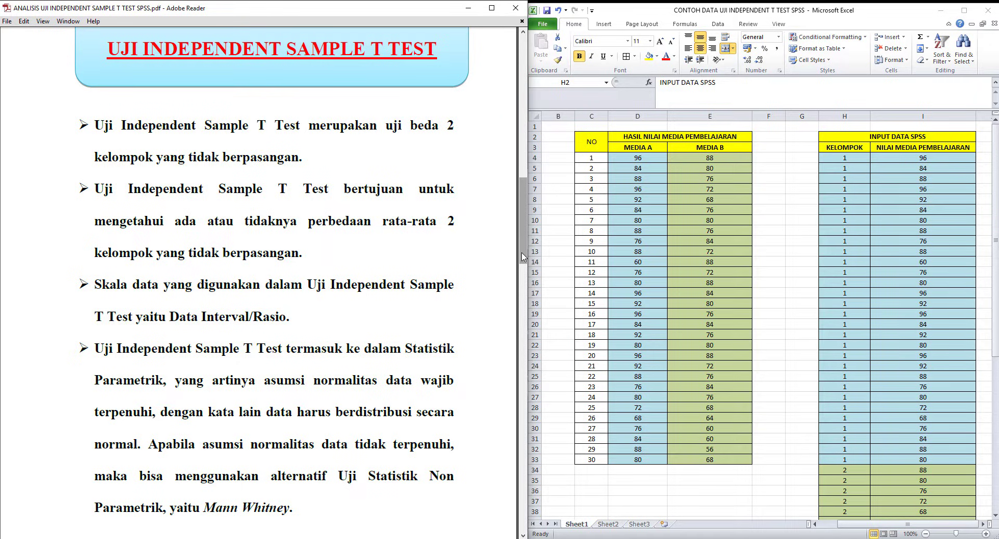
# - Maximize the Excel workbook and examine the Media A and Media B score columns
pyautogui.click(964, 10)
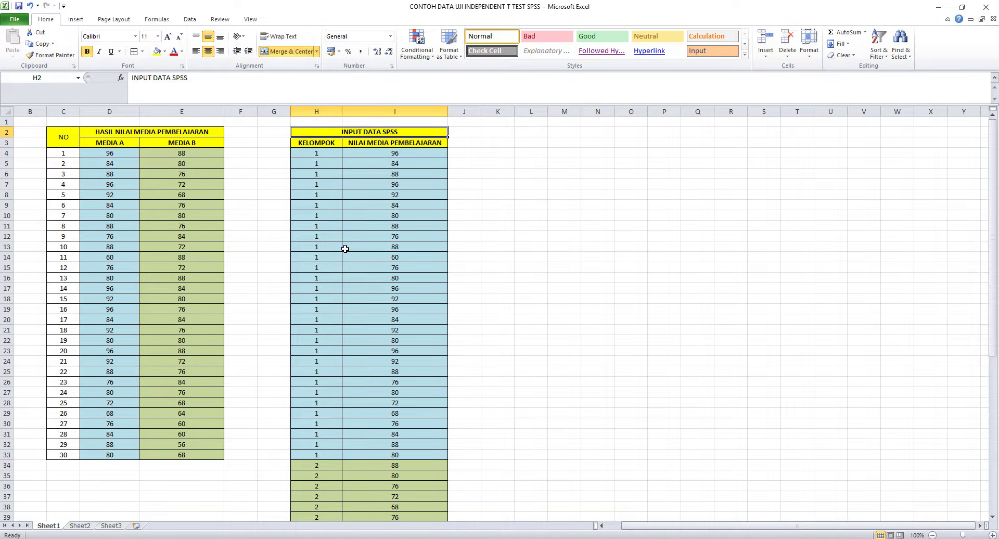
pyautogui.click(112, 141)
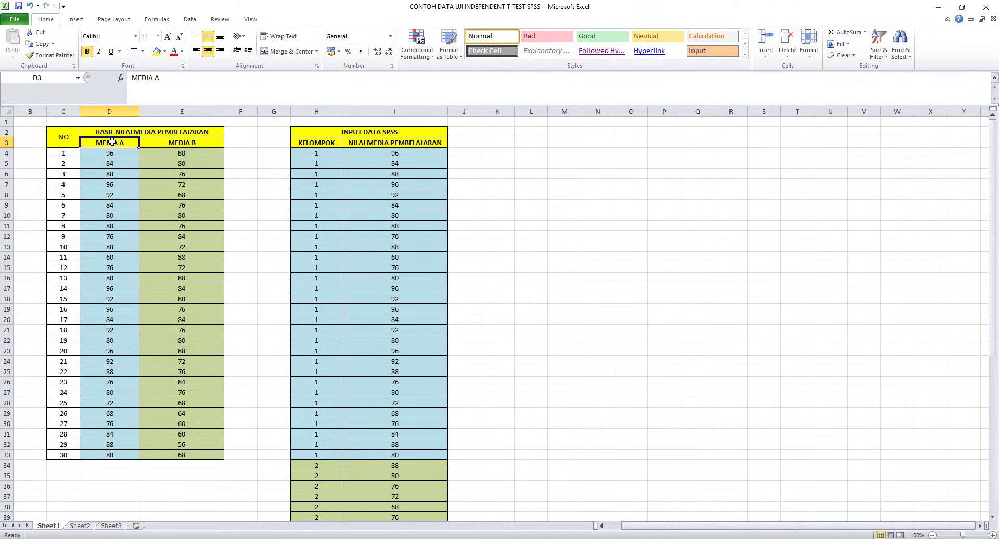
pyautogui.click(178, 144)
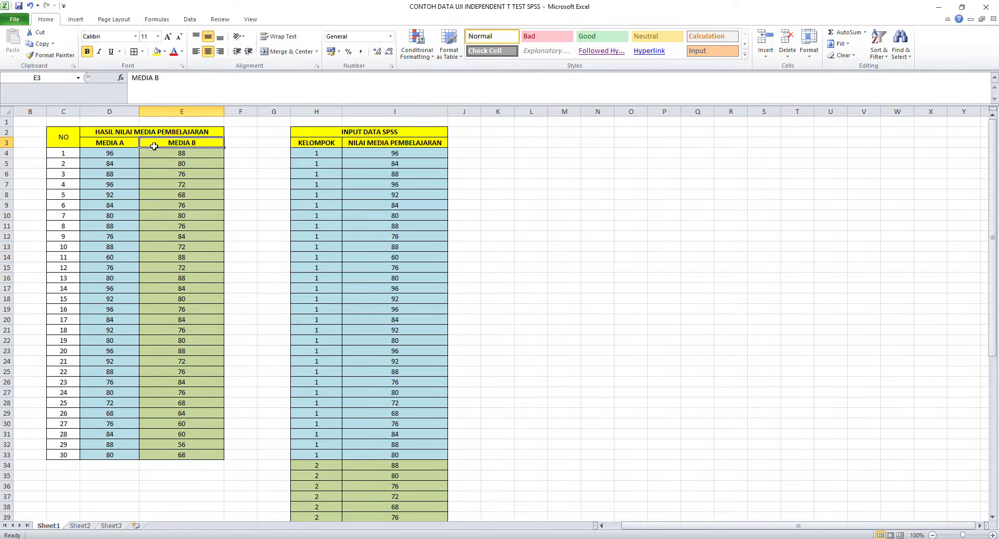
pyautogui.moveTo(115, 146); pyautogui.dragTo(164, 456)
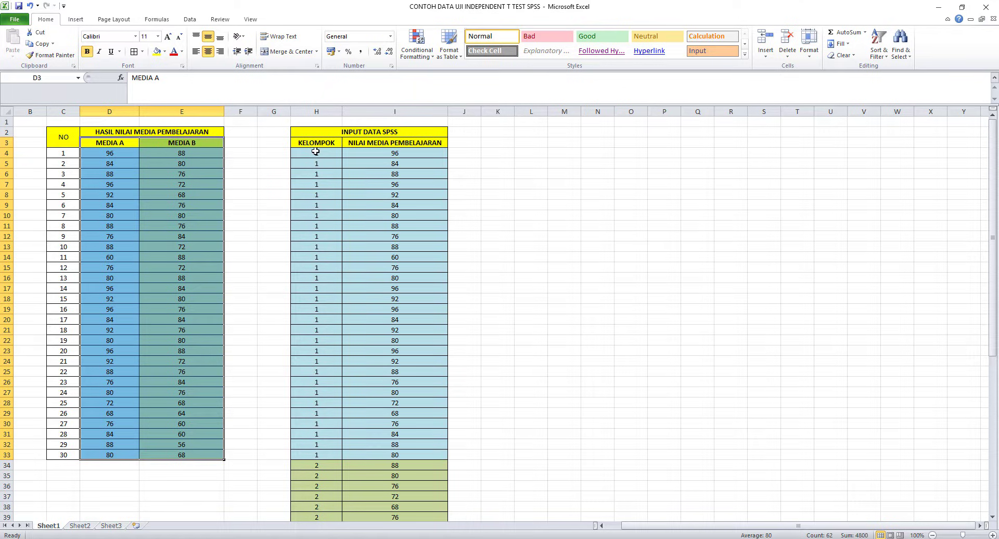
# - Examine the INPUT DATA SPSS table, covering the KELOMPOK codes and the NILAI MEDIA PEMBELAJARAN scores down to row 63
pyautogui.moveTo(315, 143); pyautogui.dragTo(391, 519)
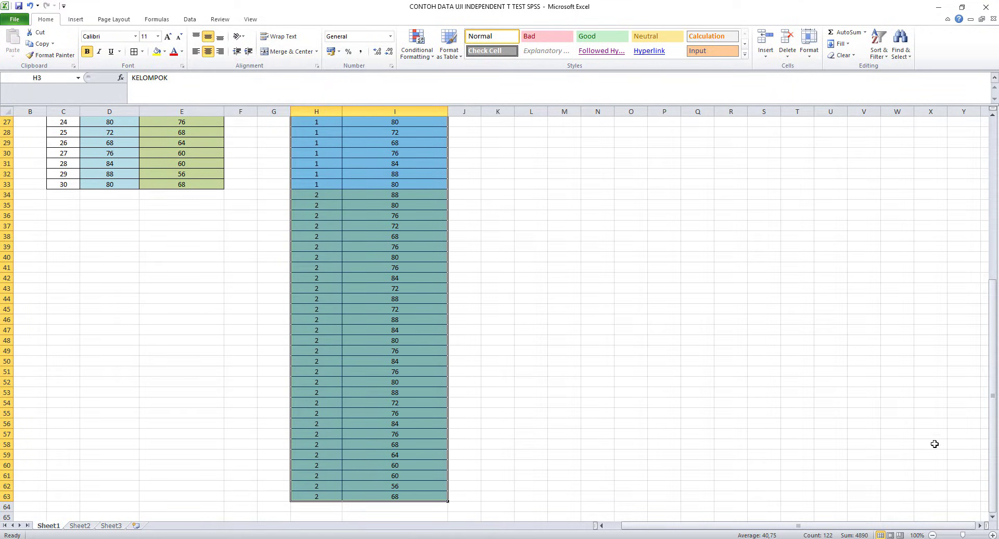
pyautogui.moveTo(995, 414); pyautogui.dragTo(998, 212)
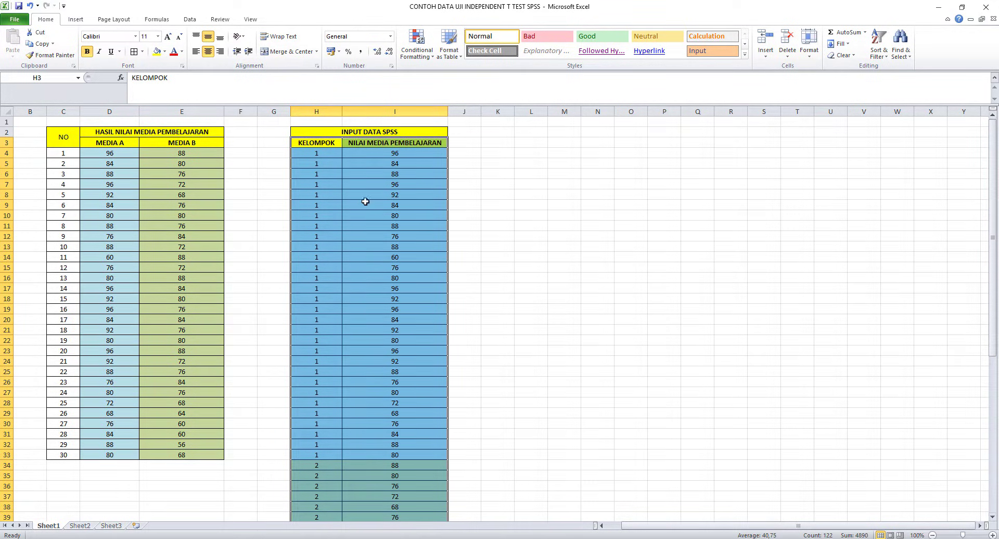
pyautogui.click(316, 143)
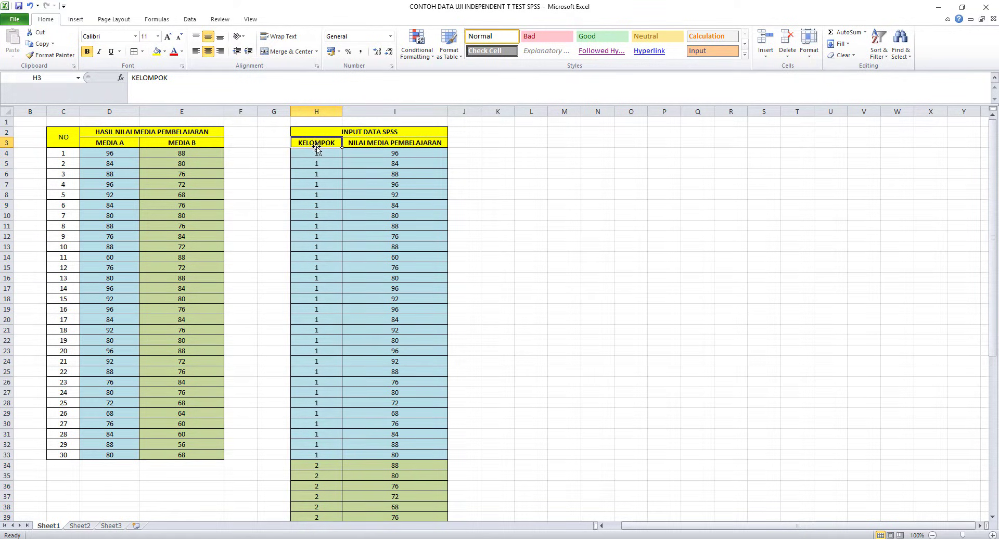
pyautogui.moveTo(316, 153); pyautogui.dragTo(322, 451)
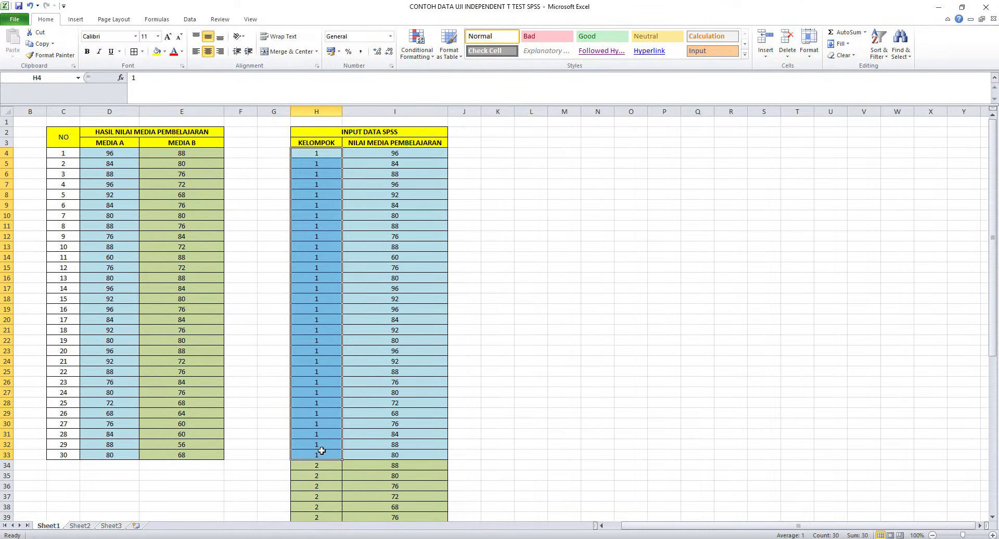
pyautogui.moveTo(318, 466); pyautogui.dragTo(327, 501)
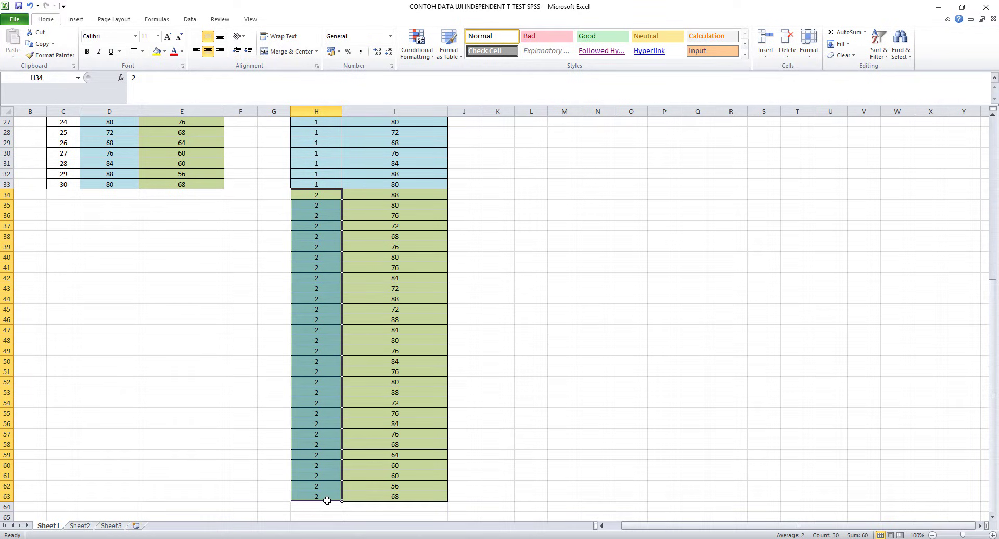
pyautogui.click(994, 264)
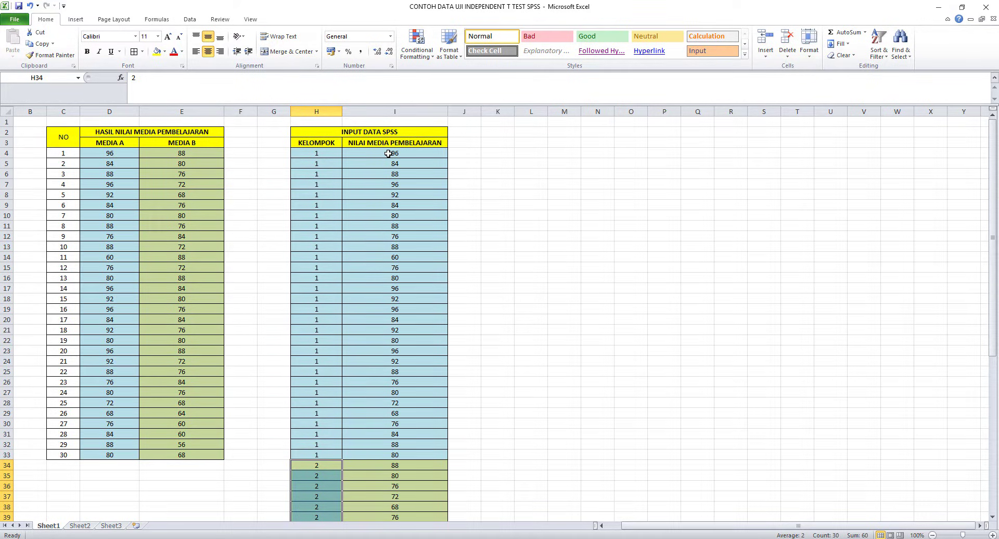
pyautogui.moveTo(389, 154); pyautogui.dragTo(395, 508)
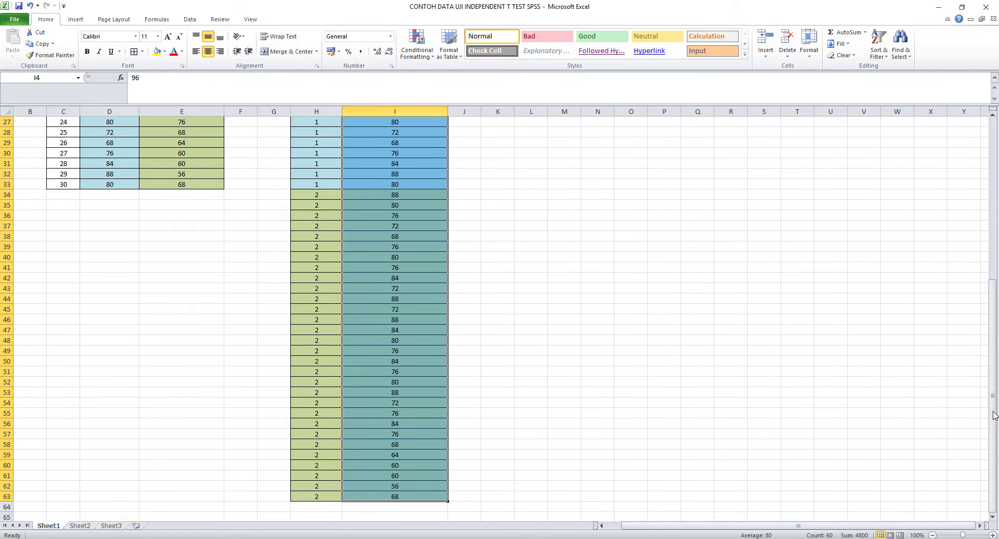
pyautogui.moveTo(995, 415); pyautogui.dragTo(996, 235)
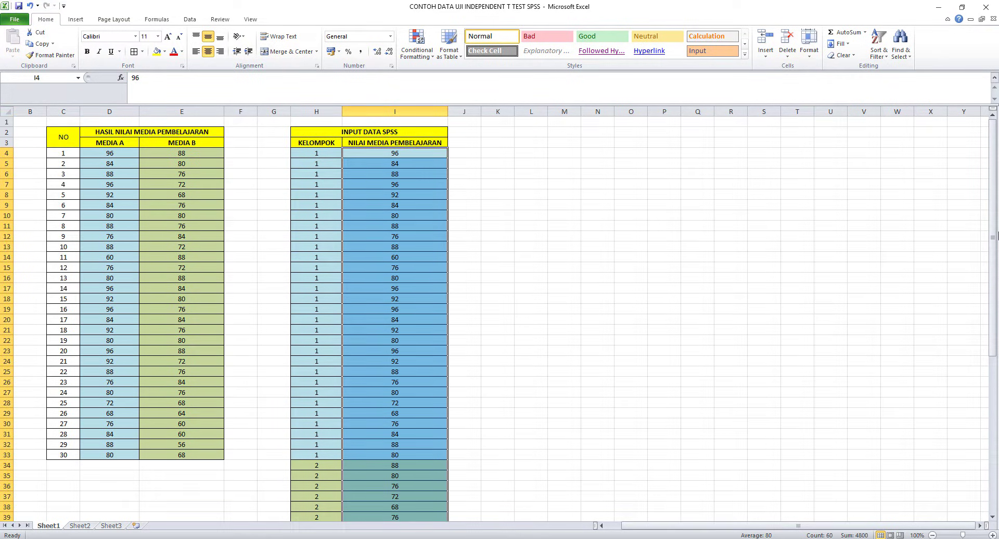
# - Copy the values in H4:I63 and paste them into the SPSS Data Editor starting at the first cell
pyautogui.moveTo(314, 153); pyautogui.dragTo(395, 497)
pyautogui.rightClick(368, 236)
pyautogui.click(387, 250)
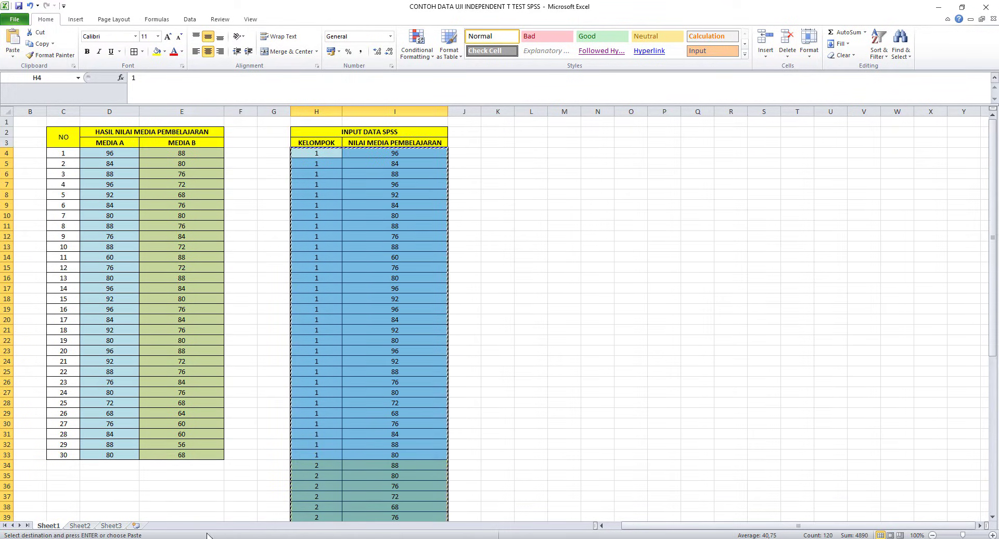
pyautogui.click(162, 520)
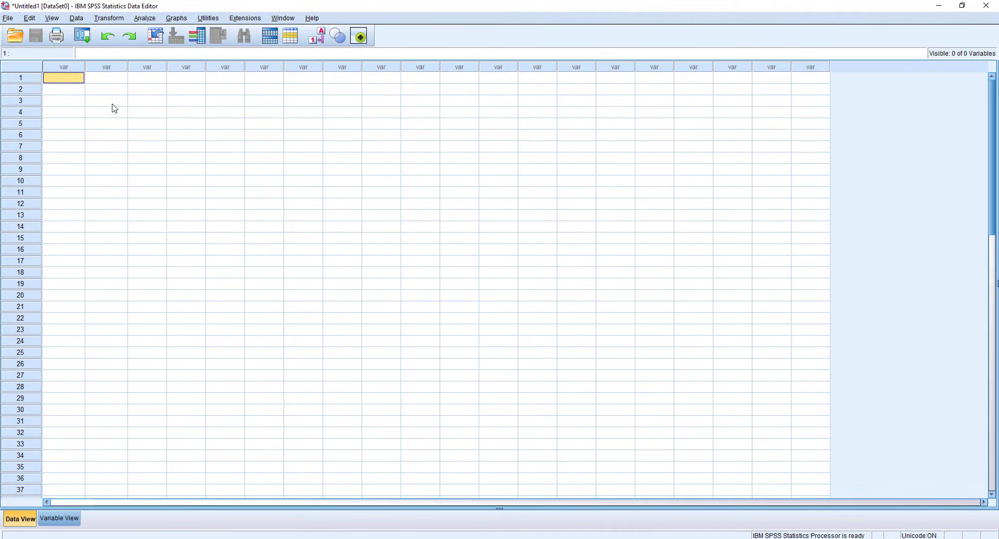
pyautogui.rightClick(65, 78)
pyautogui.click(99, 136)
# - Rename the first variable Kelompok and the second variable Nilai
pyautogui.doubleClick(71, 66)
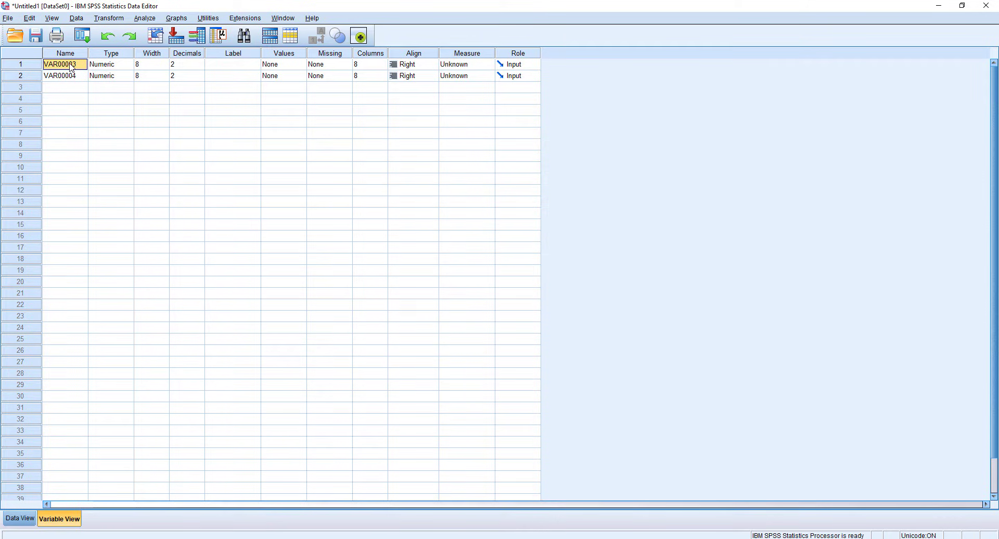
pyautogui.write('Kelompok')
pyautogui.click(73, 78)
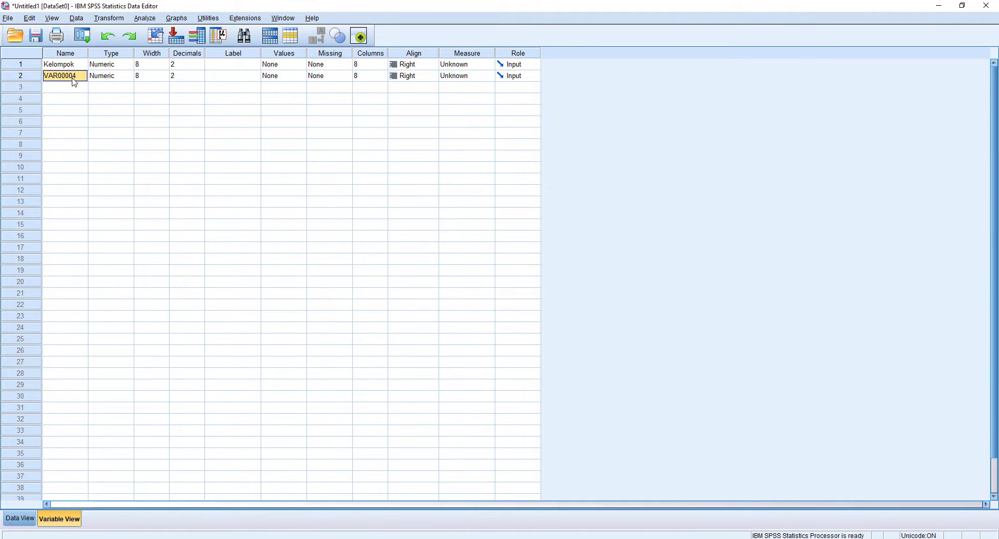
pyautogui.write('Nilai')
pyautogui.press('Return')
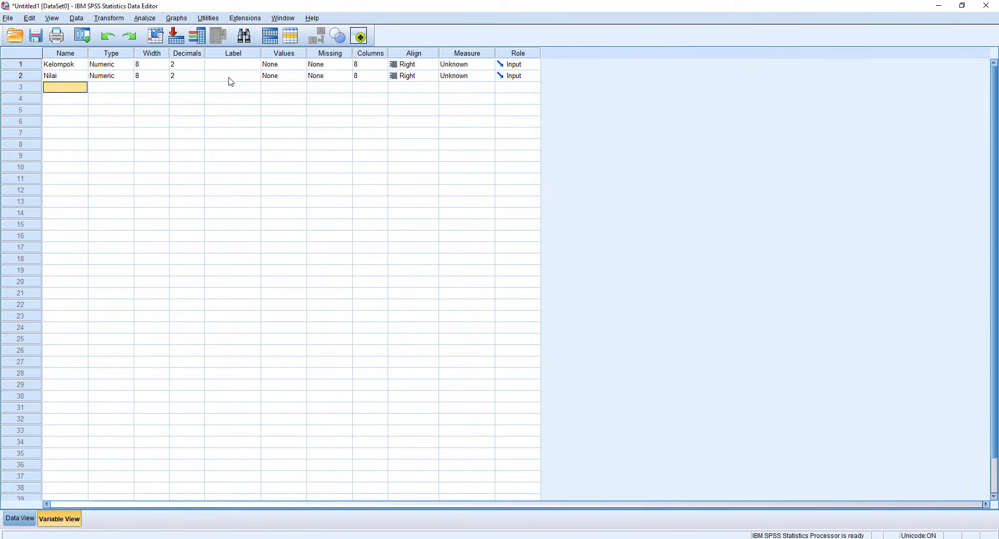
# - Label the Nilai variable "Nilai Media Pembelajaran" and widen the Label column to fit the text
pyautogui.click(18, 77)
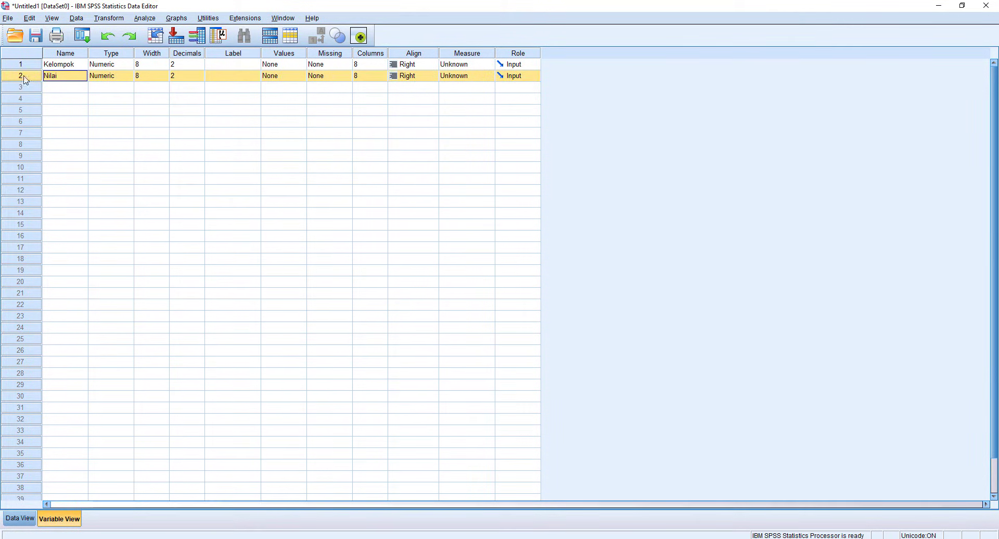
pyautogui.click(232, 78)
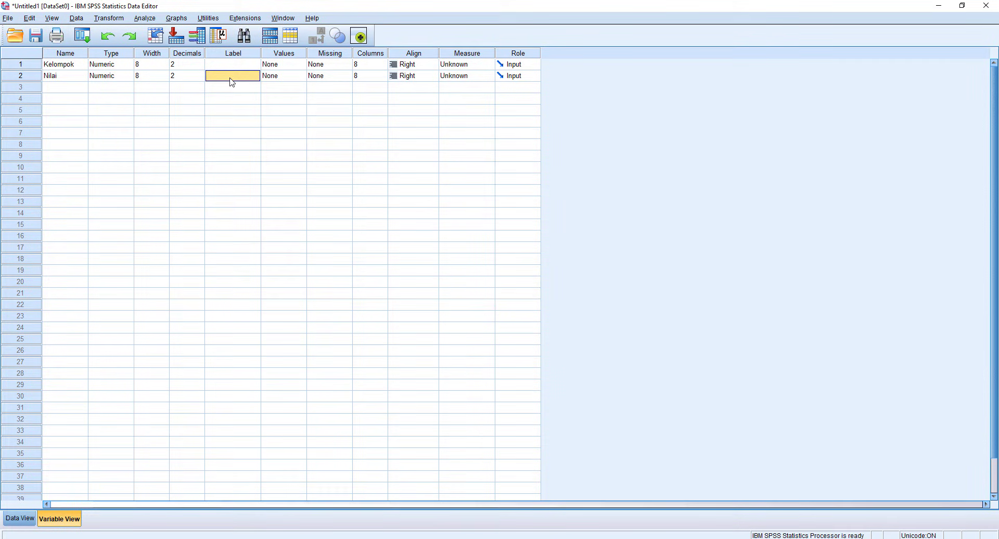
pyautogui.write('Nila')
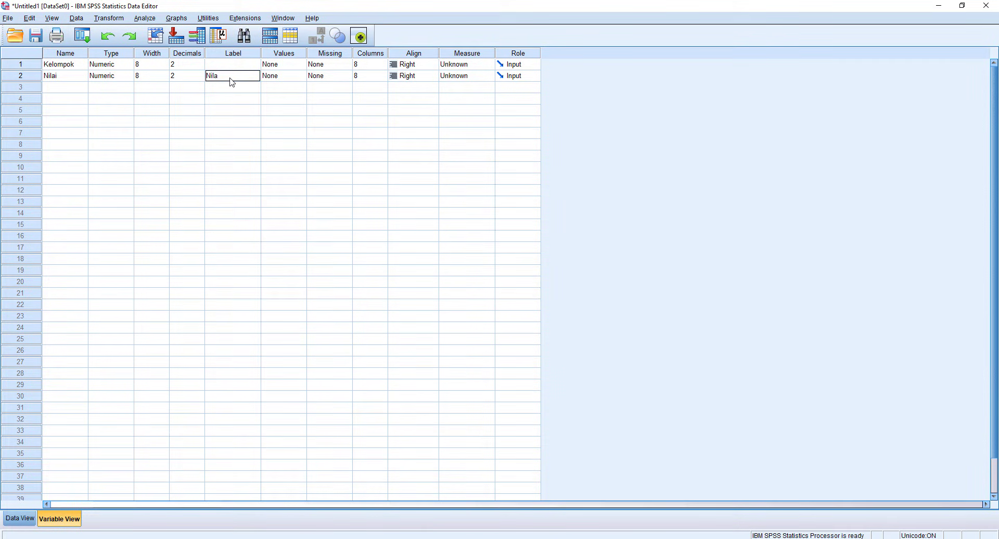
pyautogui.write('i M')
pyautogui.write('edia Pembelaj')
pyautogui.write('aran')
pyautogui.press('Return')
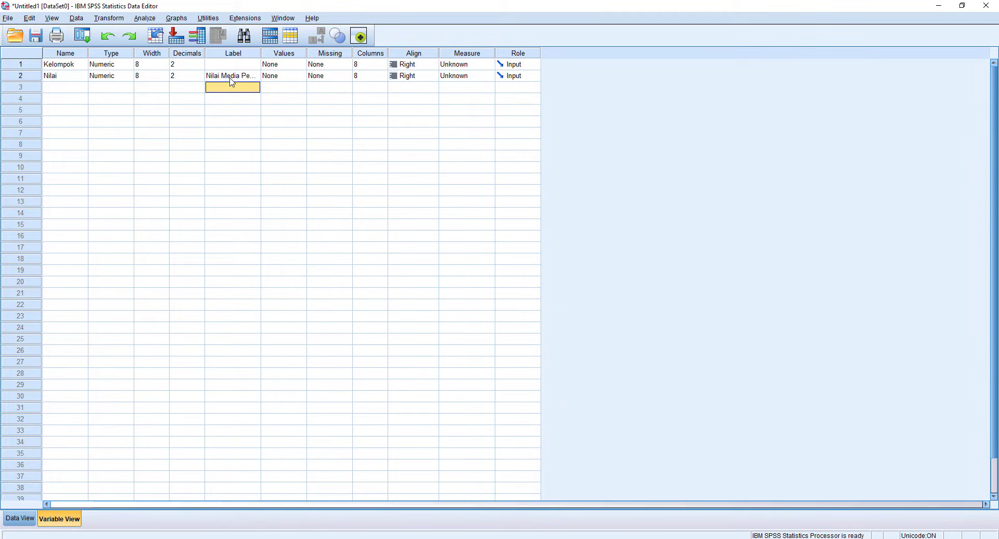
pyautogui.moveTo(261, 53); pyautogui.dragTo(293, 53)
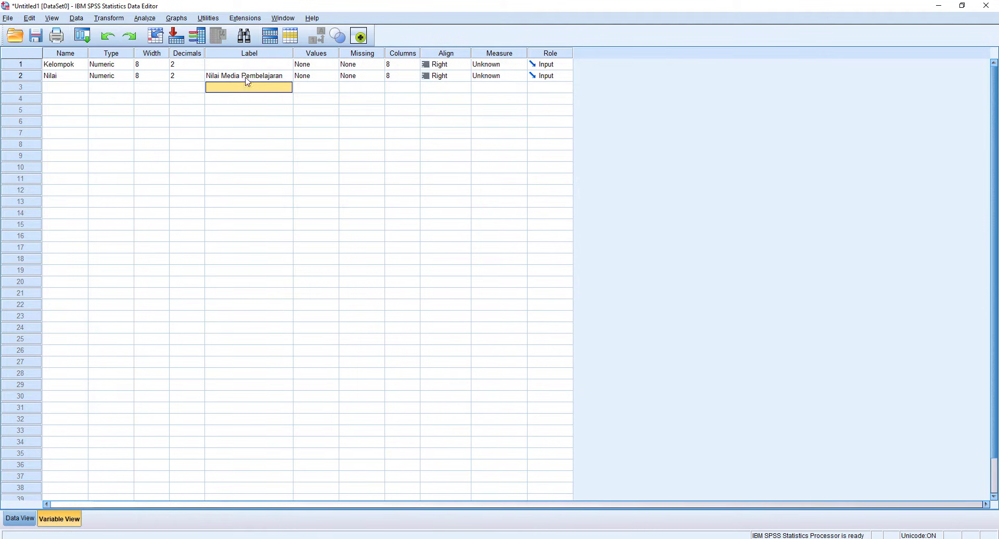
# - Set the decimals of both Kelompok and Nilai to 0
pyautogui.click(200, 66)
pyautogui.click(200, 66)
pyautogui.click(200, 66)
pyautogui.click(202, 78)
pyautogui.click(201, 78)
pyautogui.click(201, 78)
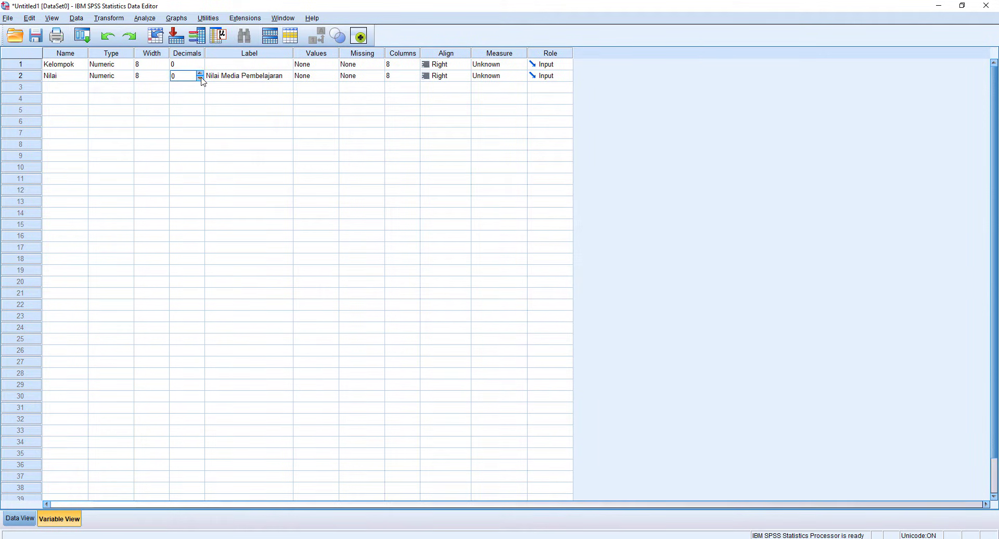
# - Define value labels for Kelompok: 1 as "Media A" and 2 as "Media B"
pyautogui.click(332, 65)
pyautogui.click(332, 65)
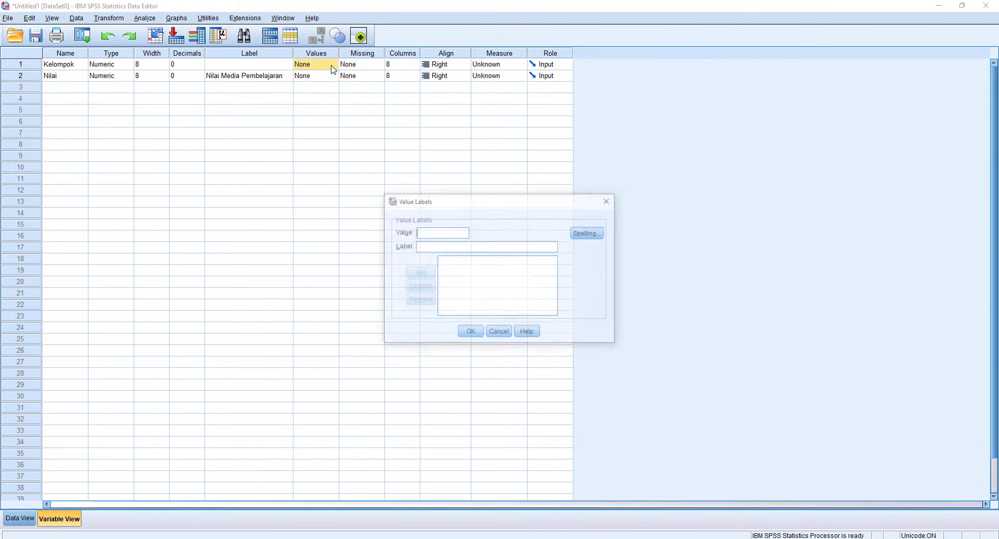
pyautogui.write('1')
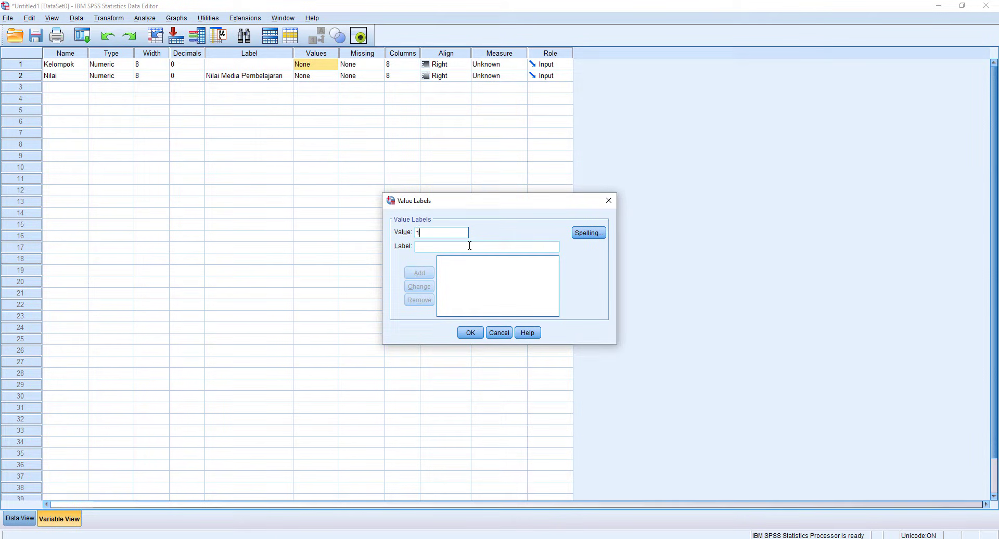
pyautogui.write('Media A')
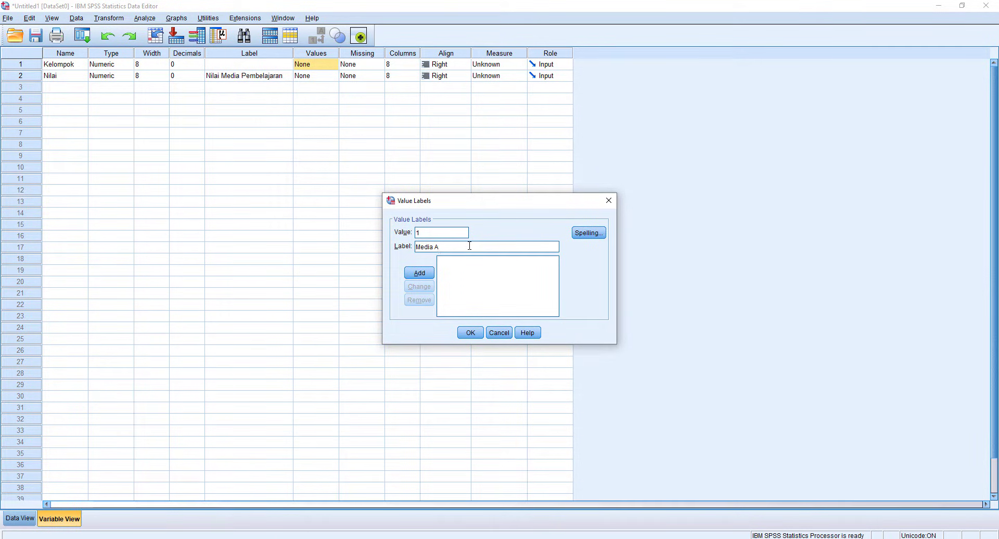
pyautogui.press('Return')
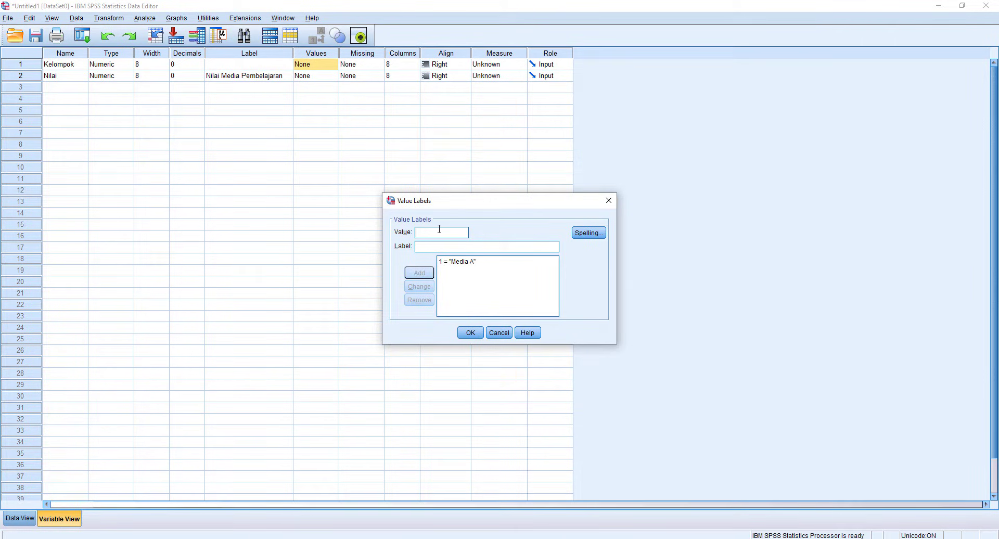
pyautogui.click(442, 245)
pyautogui.write('Media B')
pyautogui.click(422, 274)
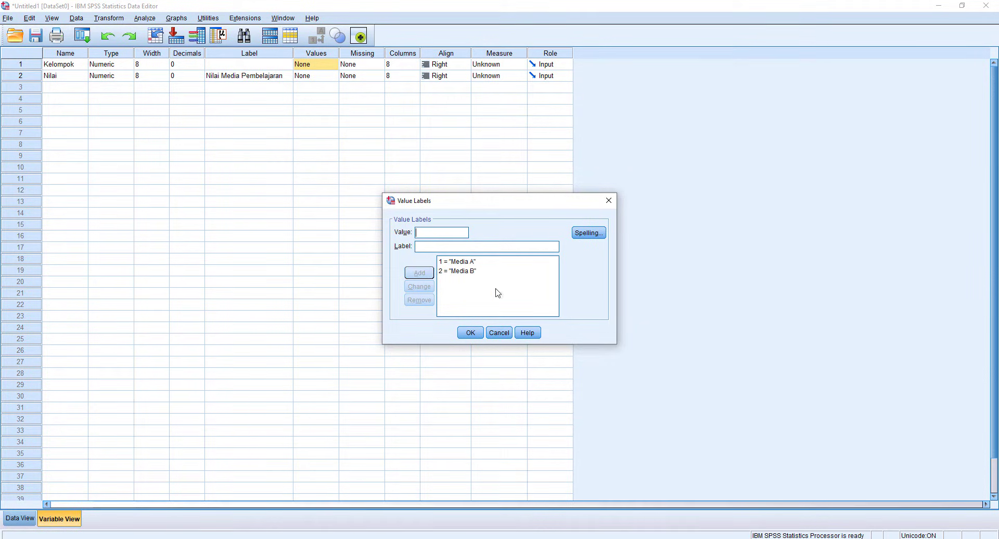
pyautogui.click(472, 334)
# - Set up an Explore analysis of the data with Kelompok as the factor and Nilai Media Pembelajaran as the dependent variable
pyautogui.click(20, 518)
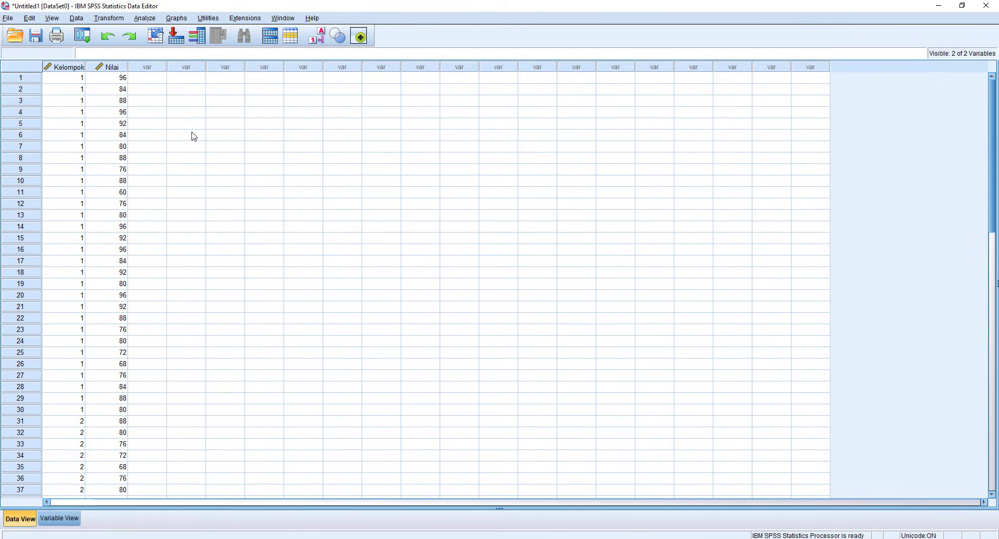
pyautogui.click(144, 18)
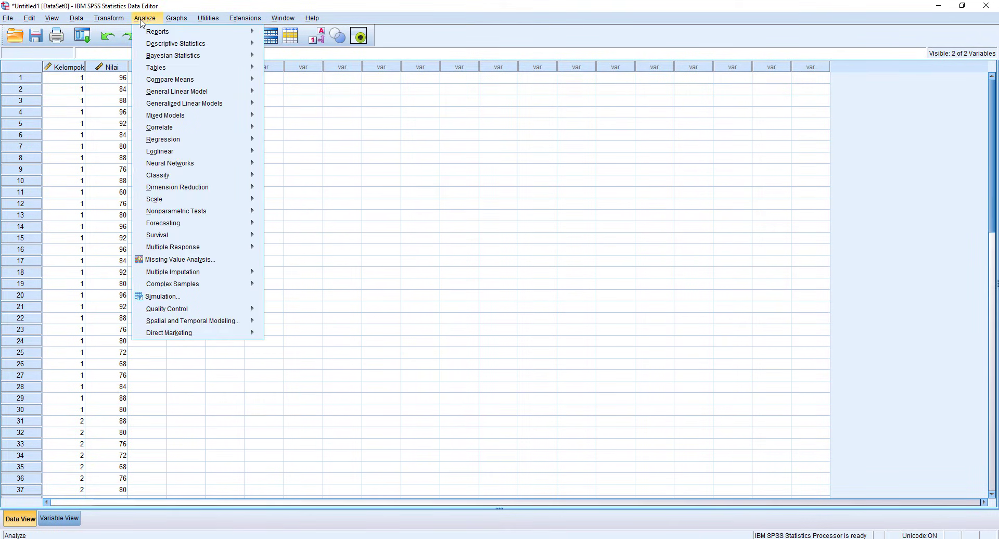
pyautogui.moveTo(159, 48)
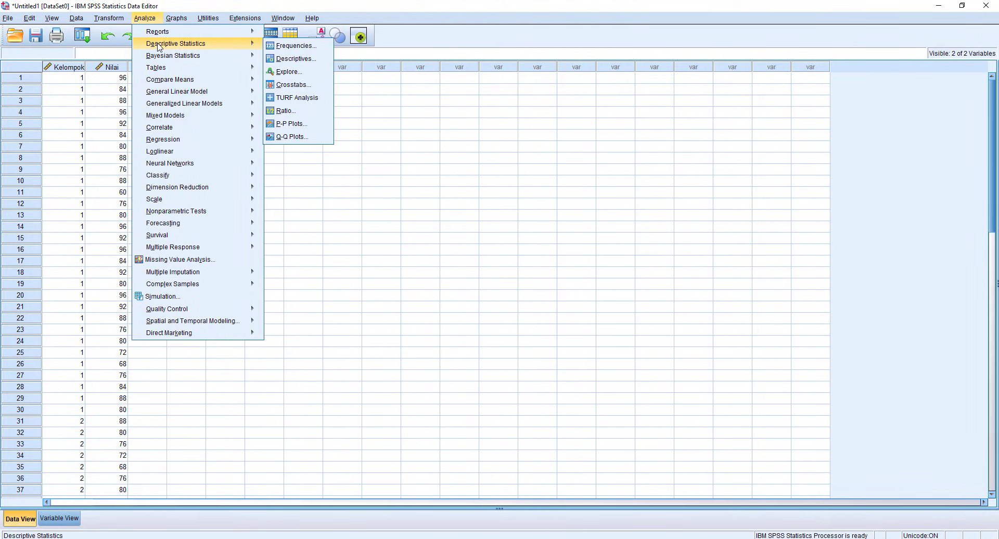
pyautogui.click(289, 73)
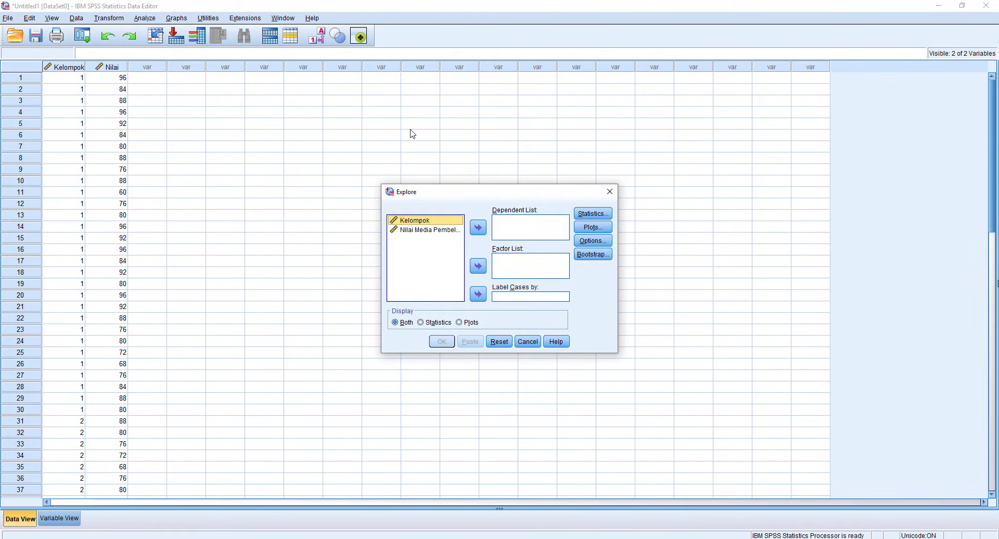
pyautogui.click(478, 266)
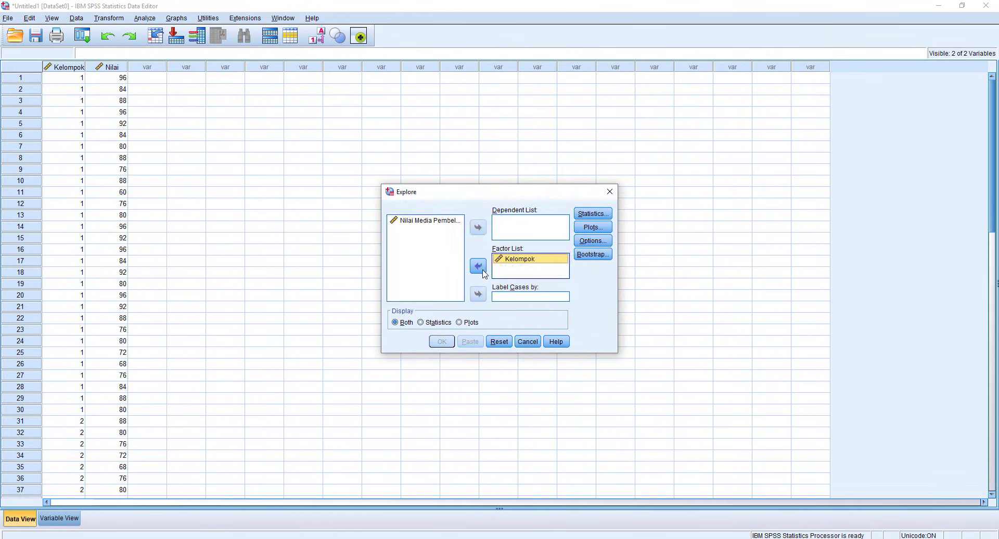
pyautogui.click(437, 223)
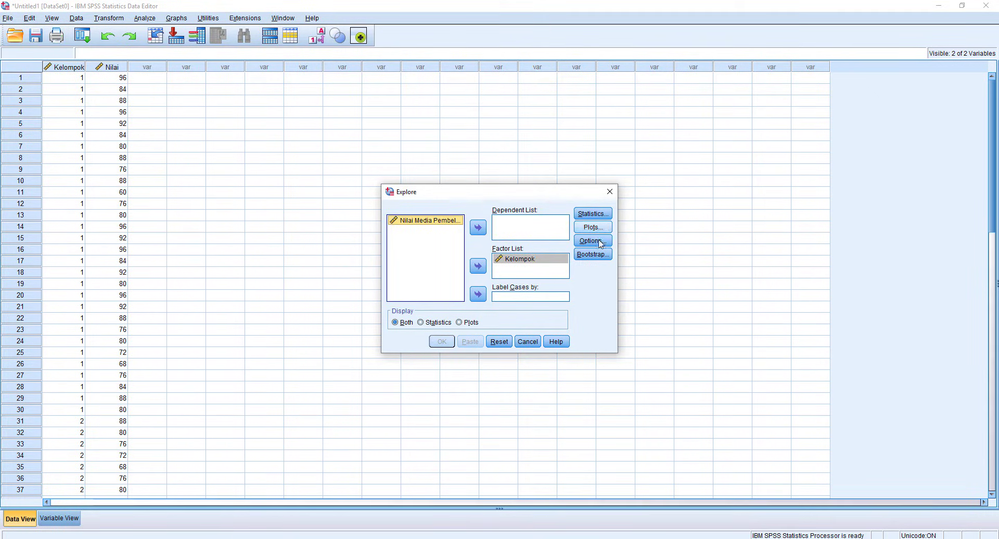
pyautogui.click(478, 227)
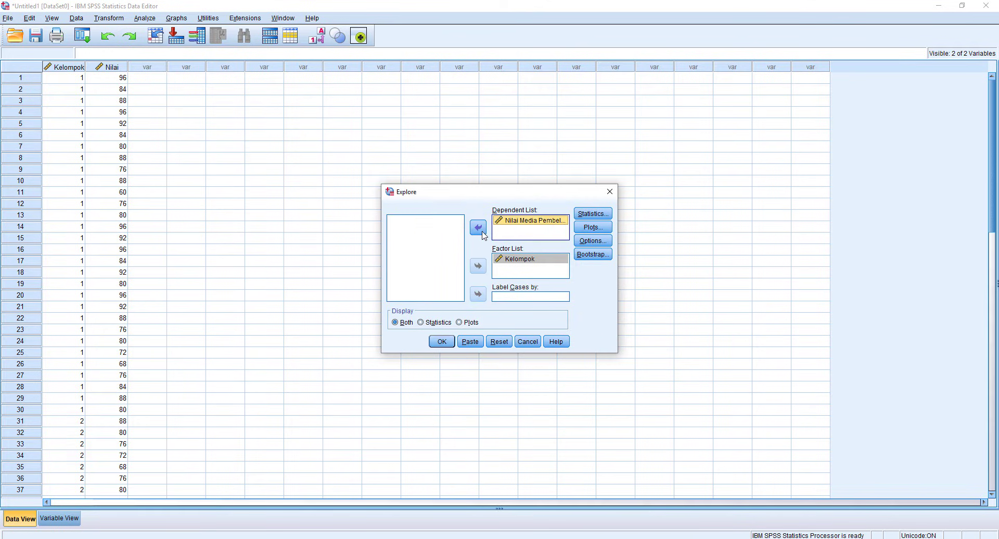
# - Include normality plots with tests in the Explore analysis and run it
pyautogui.click(594, 228)
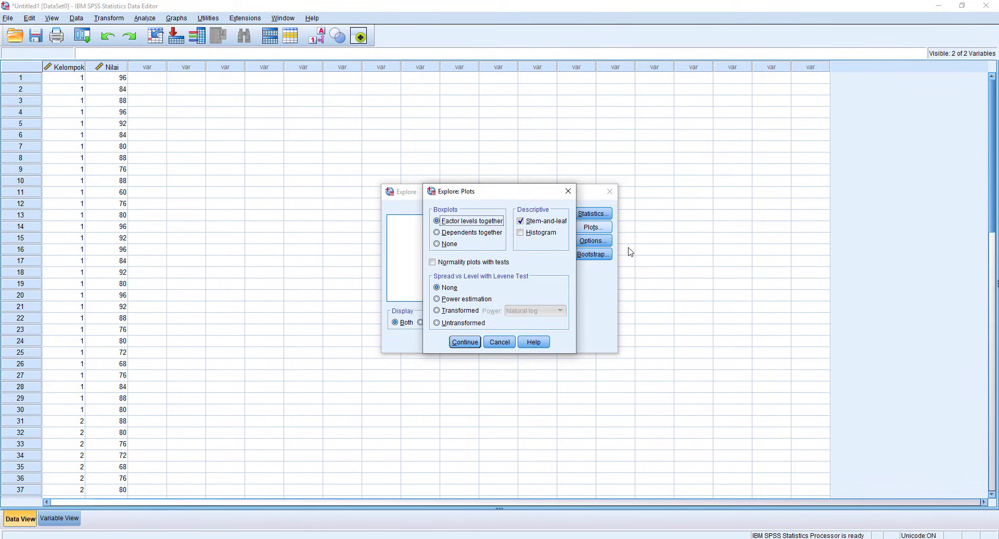
pyautogui.click(474, 265)
pyautogui.click(463, 343)
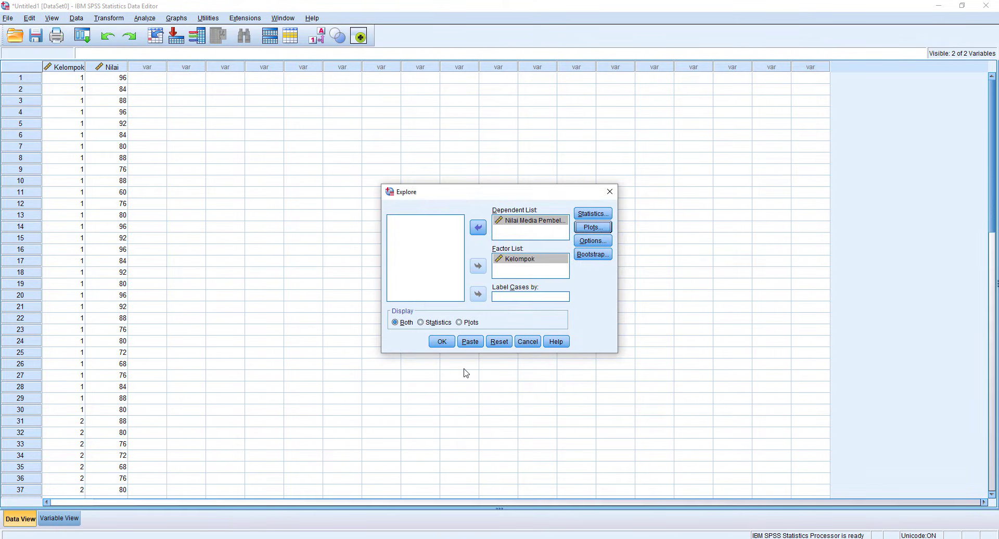
pyautogui.click(442, 342)
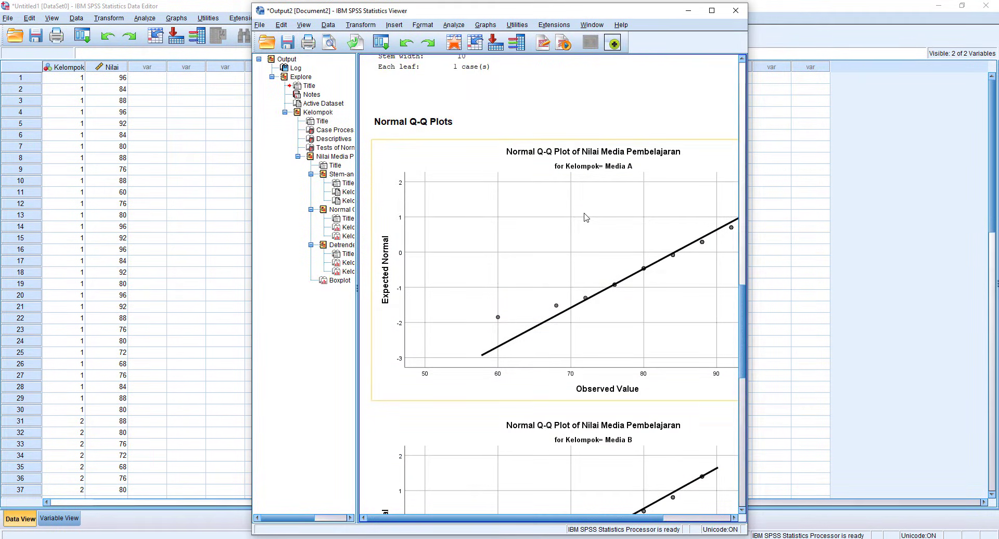
# - Examine the Tests of Normality table in the output alongside the "Kriteria Pengujian Uji Normalitas" page of the t-test PDF in Adobe Reader
pyautogui.click(343, 148)
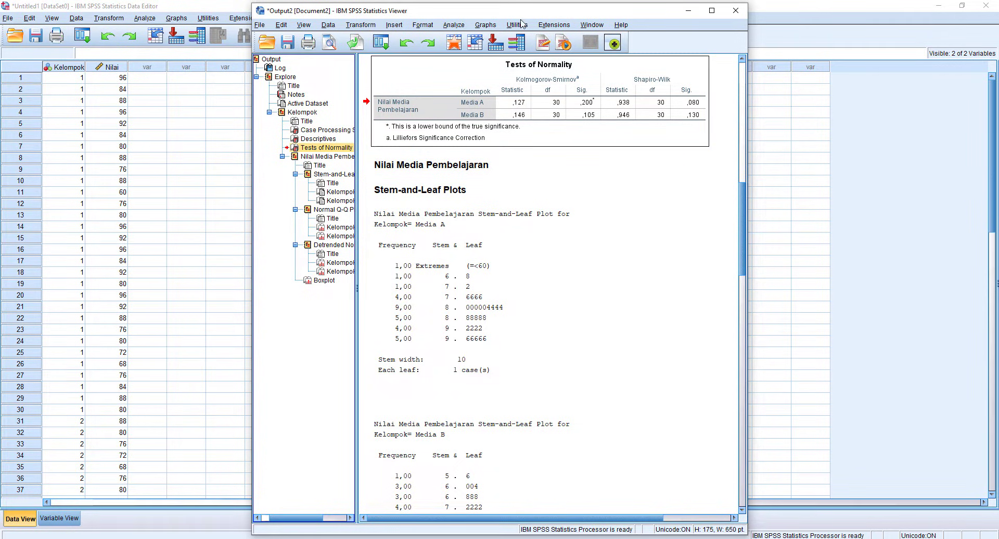
pyautogui.moveTo(521, 15); pyautogui.dragTo(771, 15)
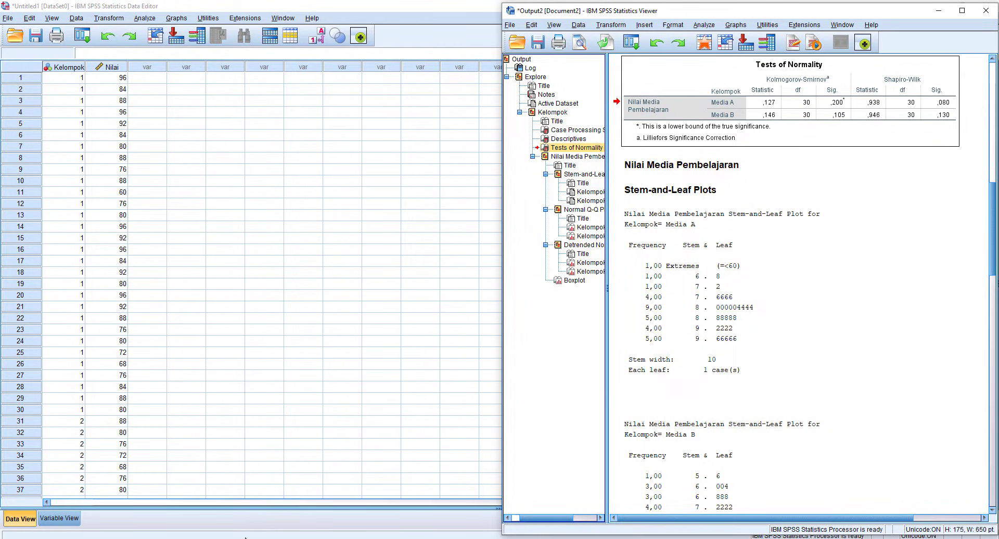
pyautogui.click(214, 520)
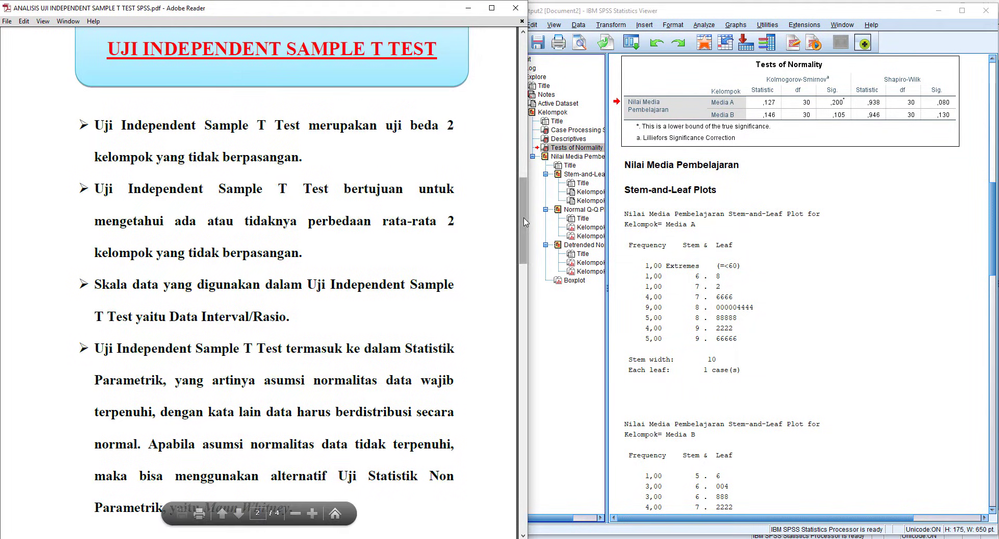
pyautogui.moveTo(524, 220); pyautogui.dragTo(526, 323)
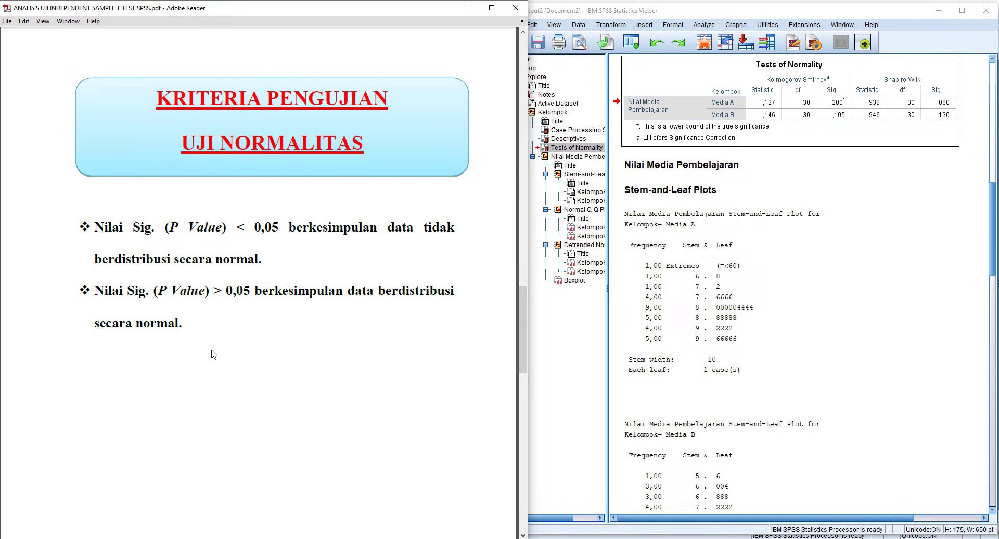
pyautogui.click(879, 143)
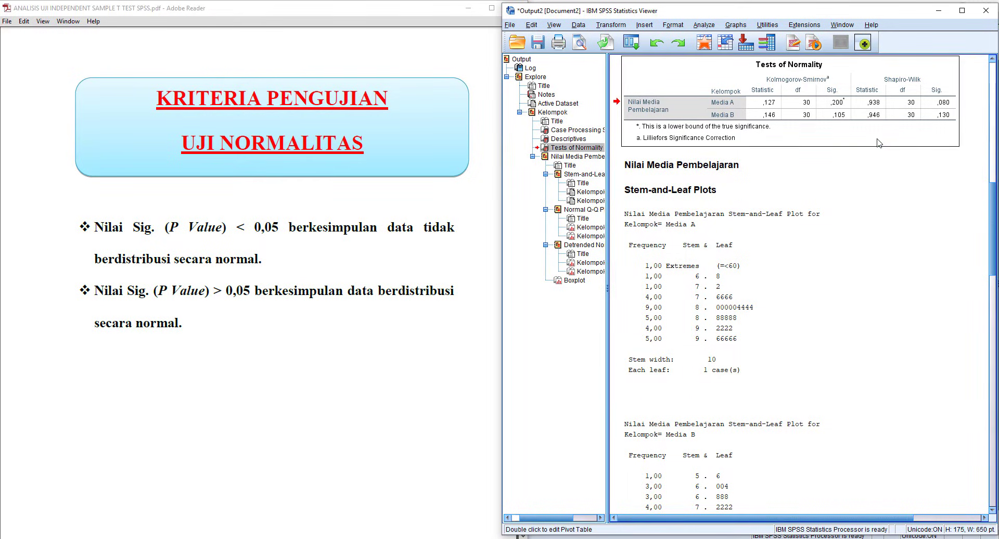